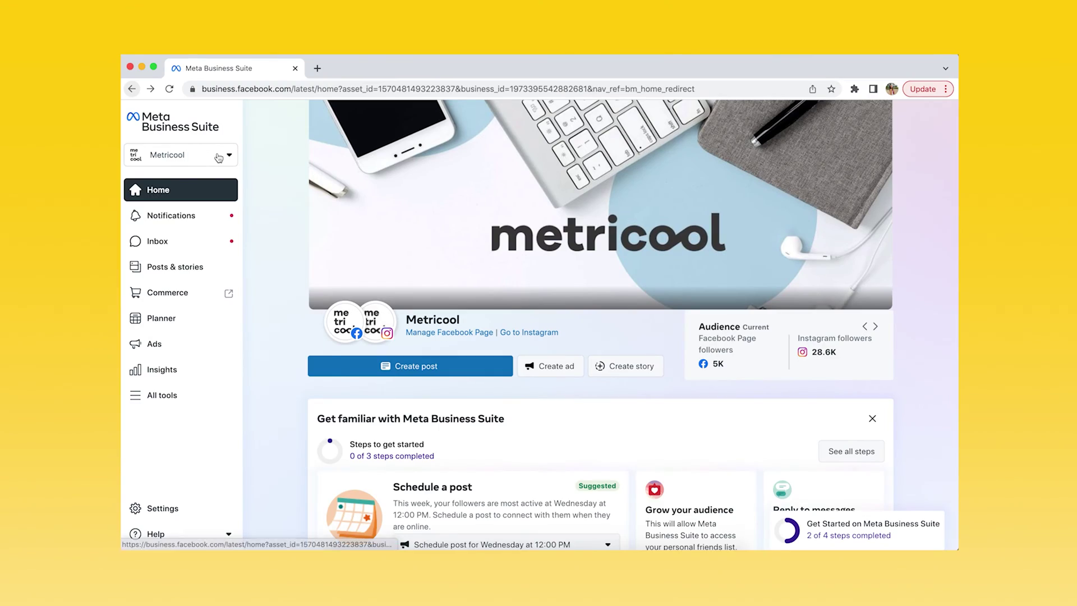
Start a new Meta Business Suite post going to both Metricool accounts
{"action": "left_click", "coordinate": [219, 157]}
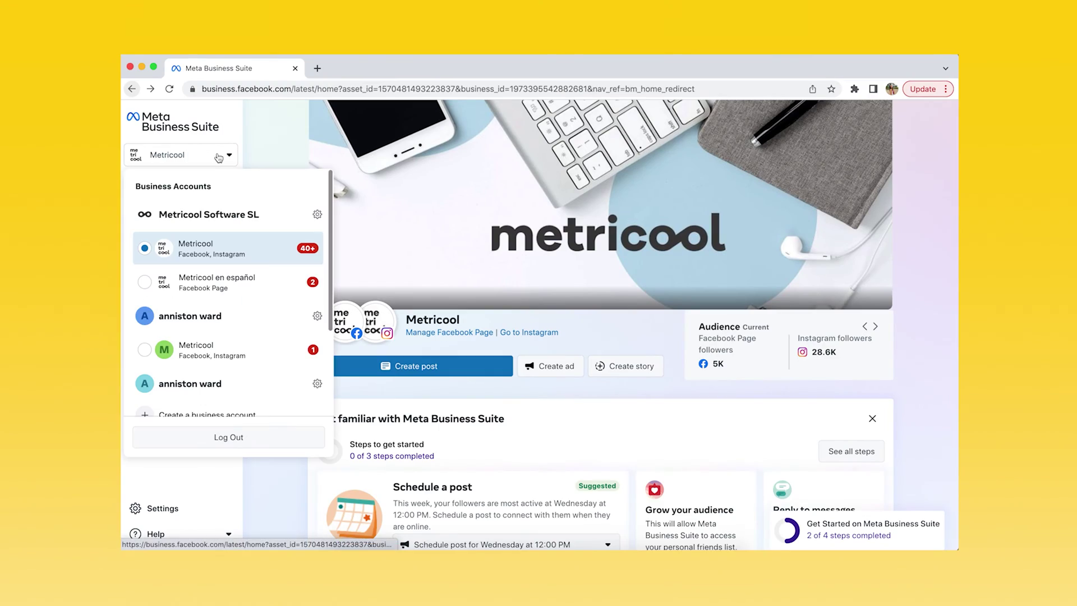
{"action": "left_click", "coordinate": [219, 156]}
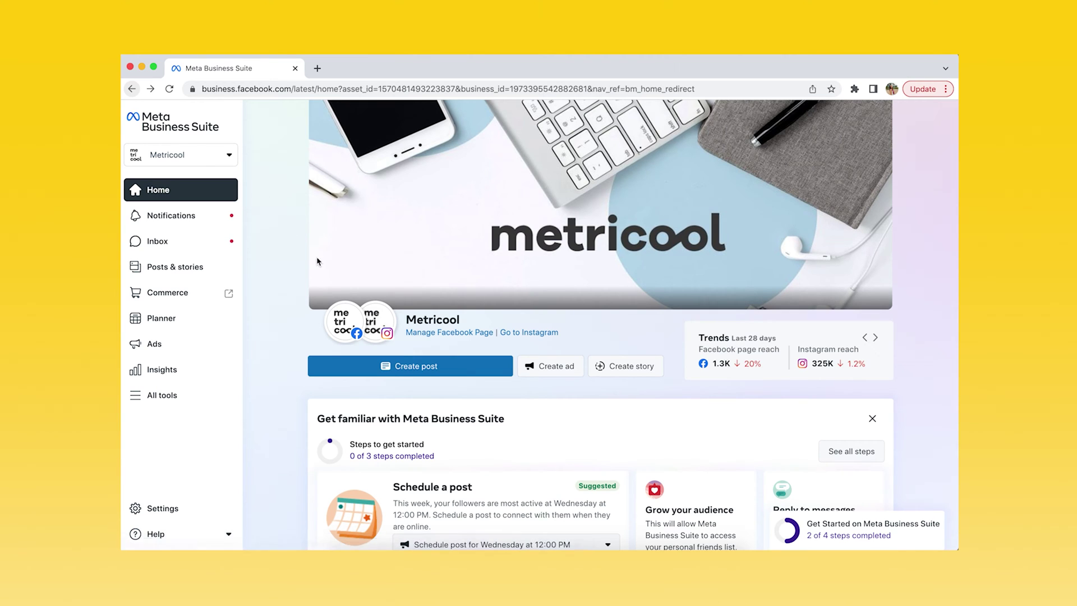
{"action": "left_click", "coordinate": [445, 373]}
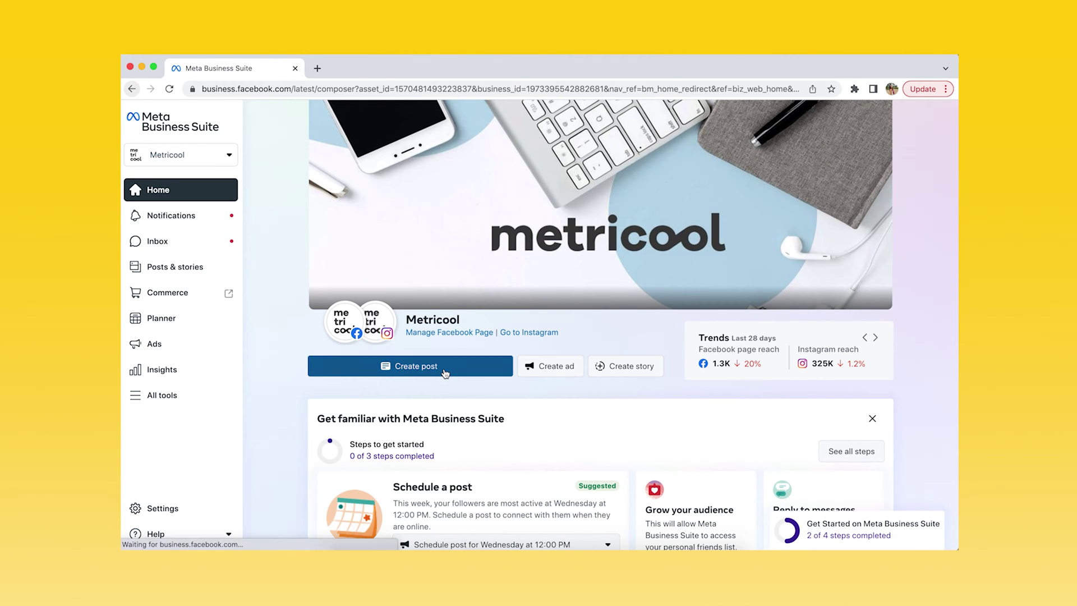
{"action": "left_click", "coordinate": [406, 192]}
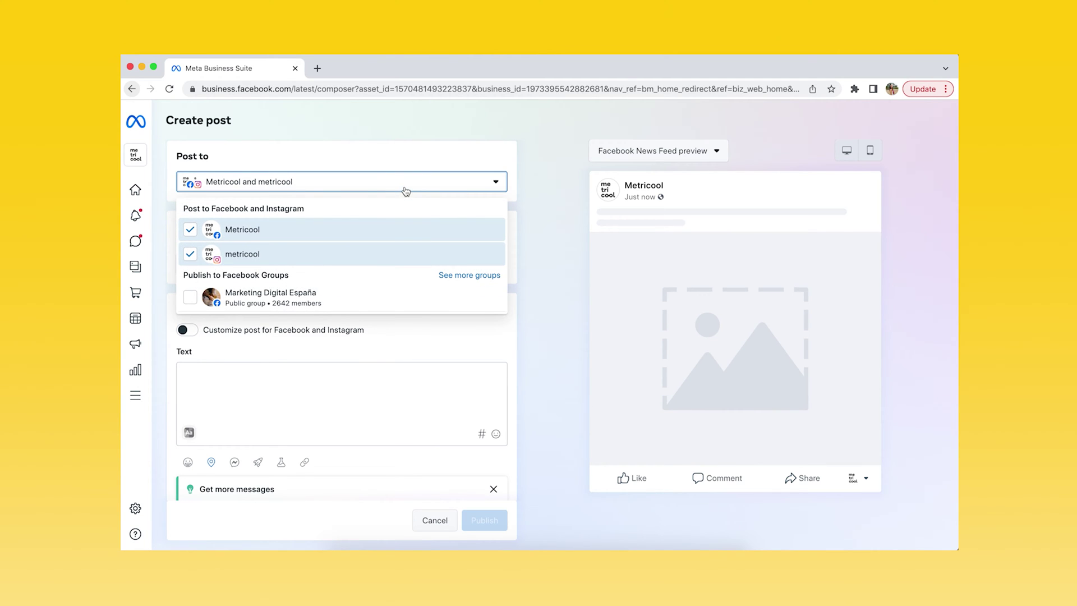
{"action": "left_click", "coordinate": [405, 190]}
Choose to upload IMG_8535.jpg from the desktop as the post's photo
{"action": "left_click", "coordinate": [247, 264]}
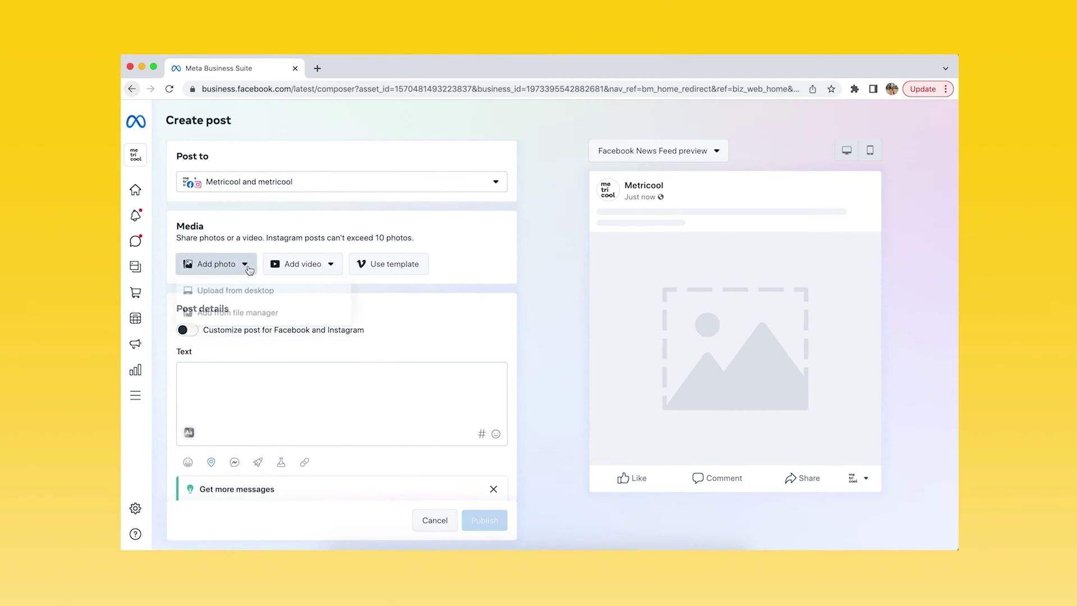
{"action": "left_click", "coordinate": [254, 293]}
{"action": "left_click", "coordinate": [469, 172]}
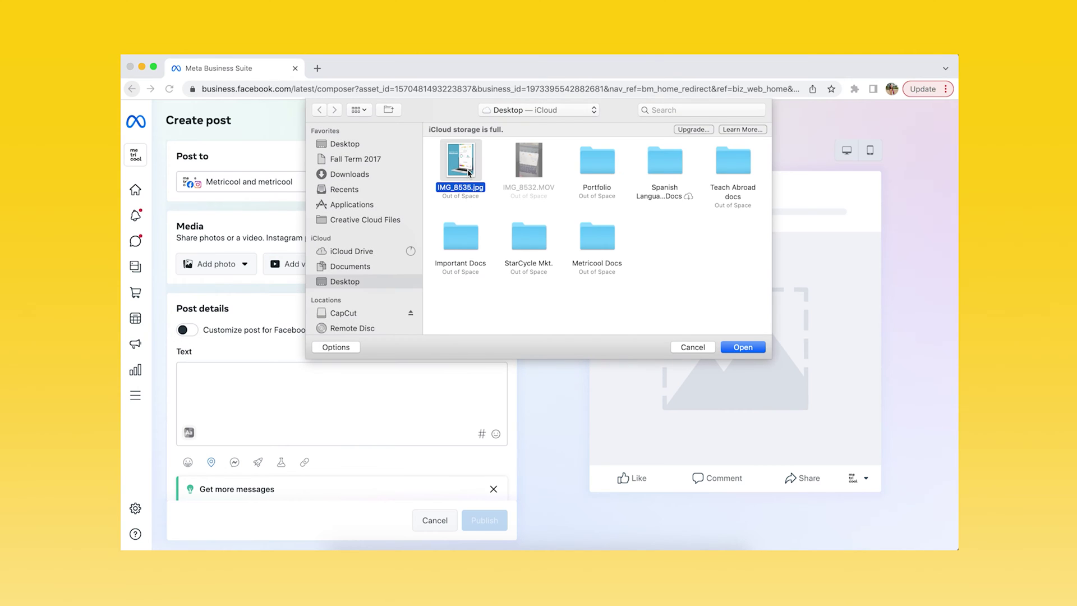
Attach the image and write the caption 'We love using Metricool! #metricool'
{"action": "left_click", "coordinate": [750, 347]}
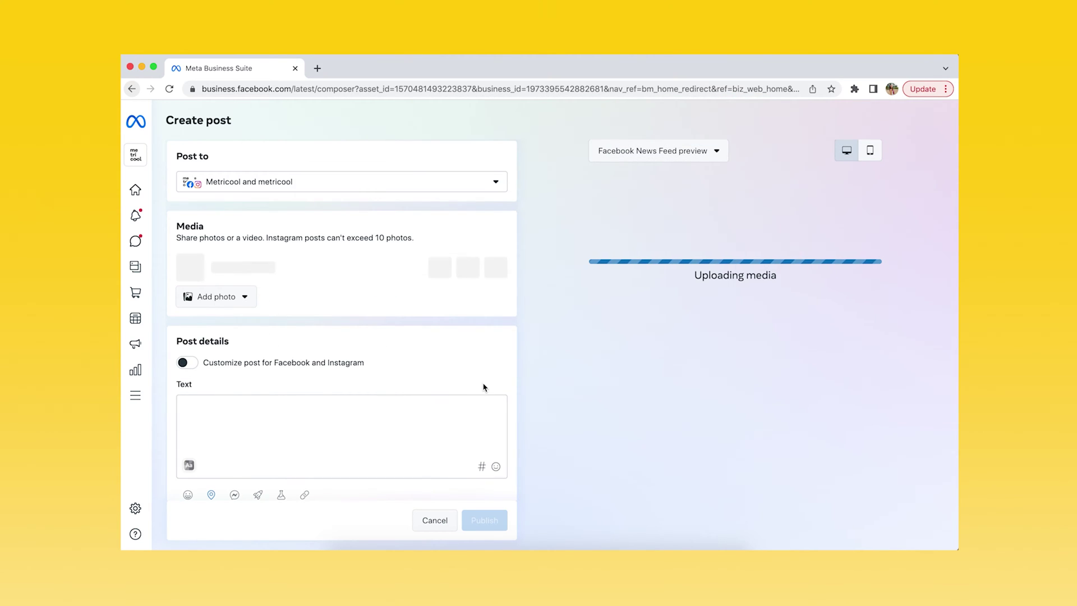
{"action": "scroll", "coordinate": [433, 390], "scroll_direction": "down", "scroll_amount": 1}
{"action": "left_click", "coordinate": [427, 389]}
{"action": "type", "text": "We"}
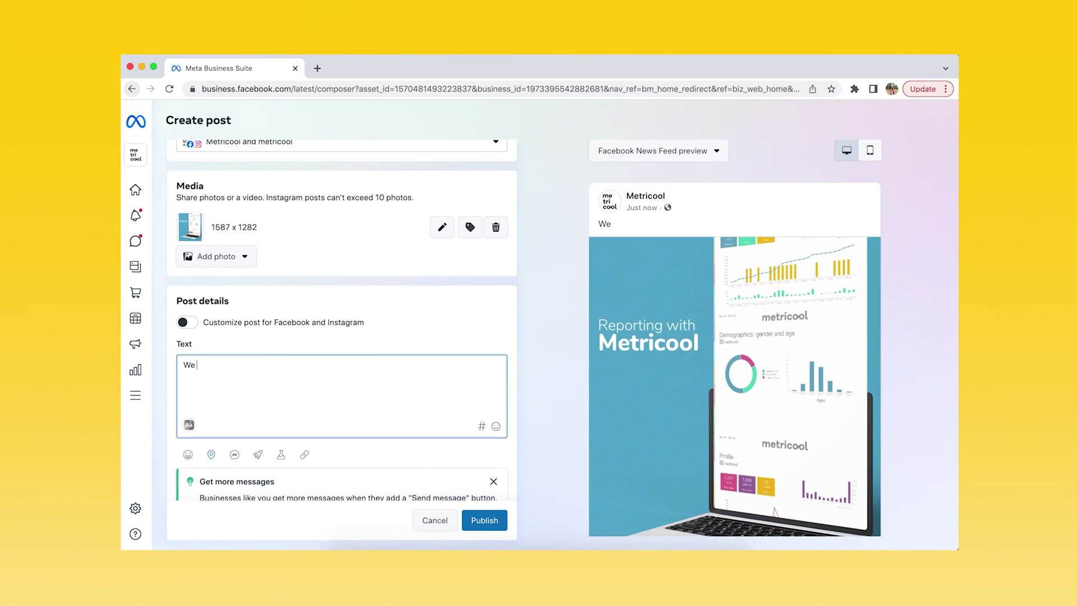
{"action": "type", "text": " love using Metricool! #metricool"}
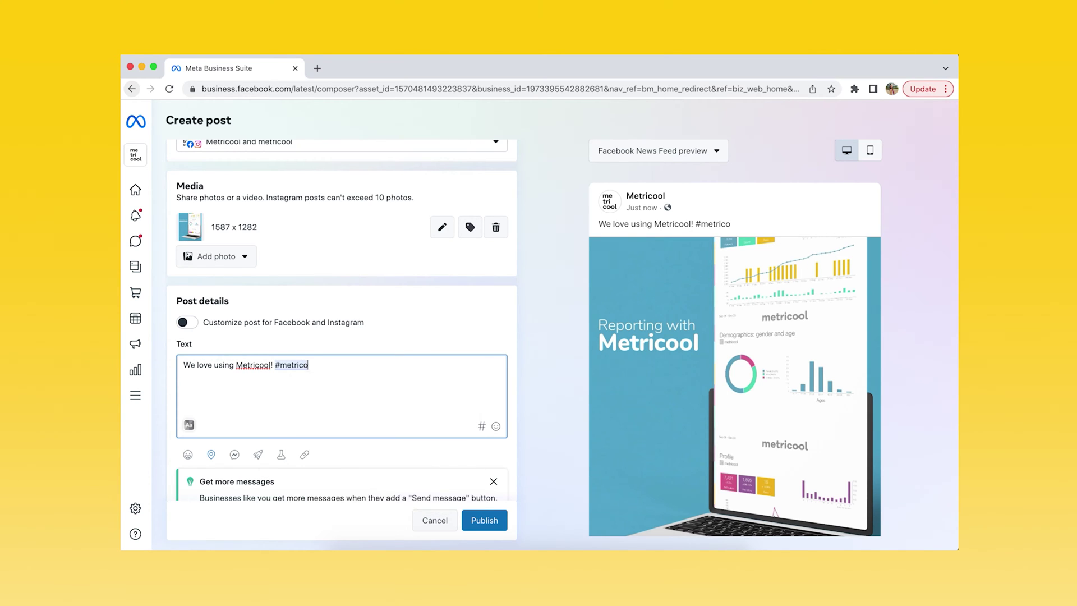
{"action": "left_click", "coordinate": [456, 387]}
Schedule the post for November 4 on Facebook and November 5 on Instagram
{"action": "scroll", "coordinate": [456, 388], "scroll_direction": "down", "scroll_amount": 3}
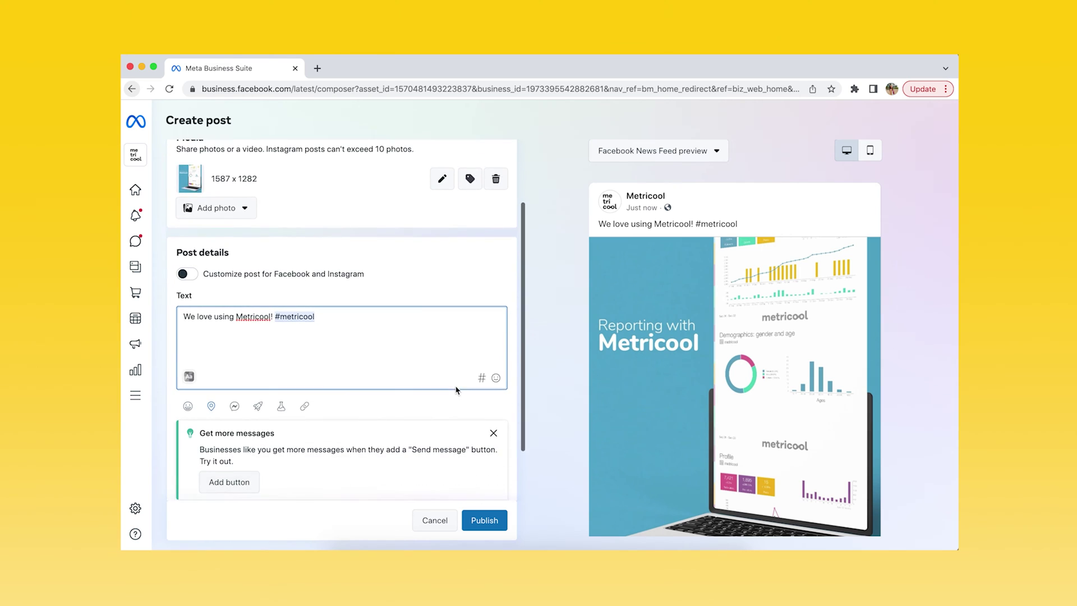
{"action": "left_click", "coordinate": [414, 469]}
{"action": "scroll", "coordinate": [414, 469], "scroll_direction": "down", "scroll_amount": 3}
{"action": "left_click", "coordinate": [303, 391]}
{"action": "left_click", "coordinate": [288, 451]}
{"action": "left_click", "coordinate": [297, 437]}
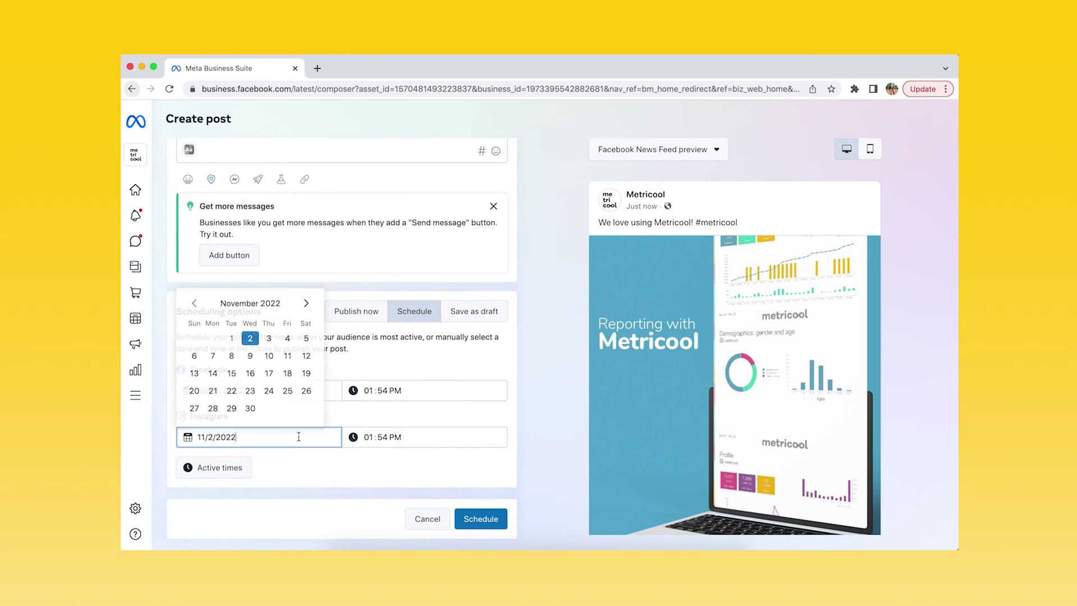
{"action": "left_click", "coordinate": [306, 337]}
Switch the post preview to the Instagram feed
{"action": "scroll", "coordinate": [493, 393], "scroll_direction": "up", "scroll_amount": 5}
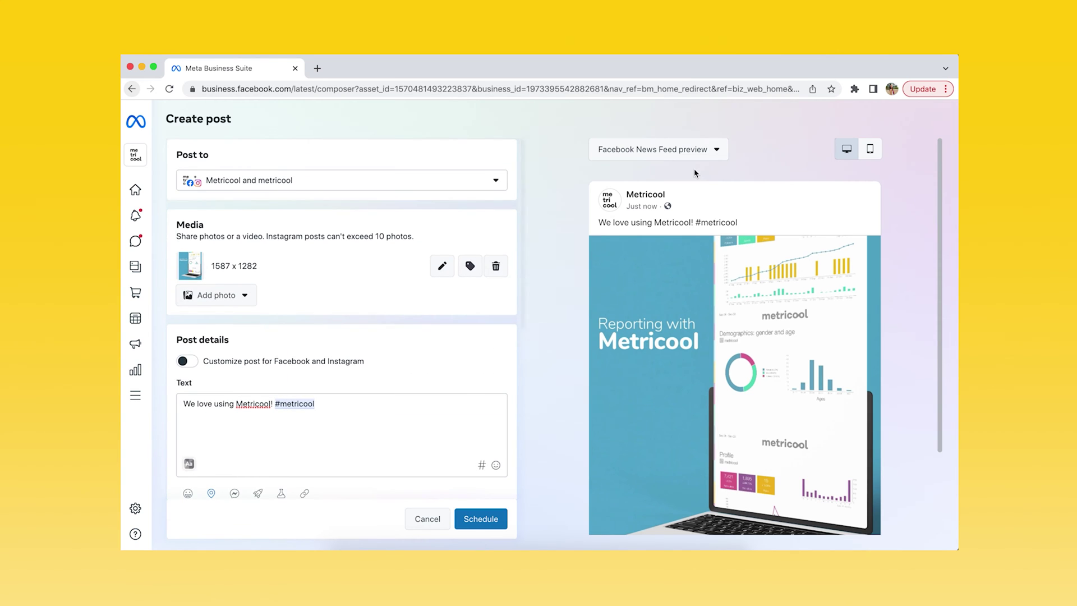
{"action": "left_click", "coordinate": [696, 150]}
{"action": "left_click", "coordinate": [690, 201]}
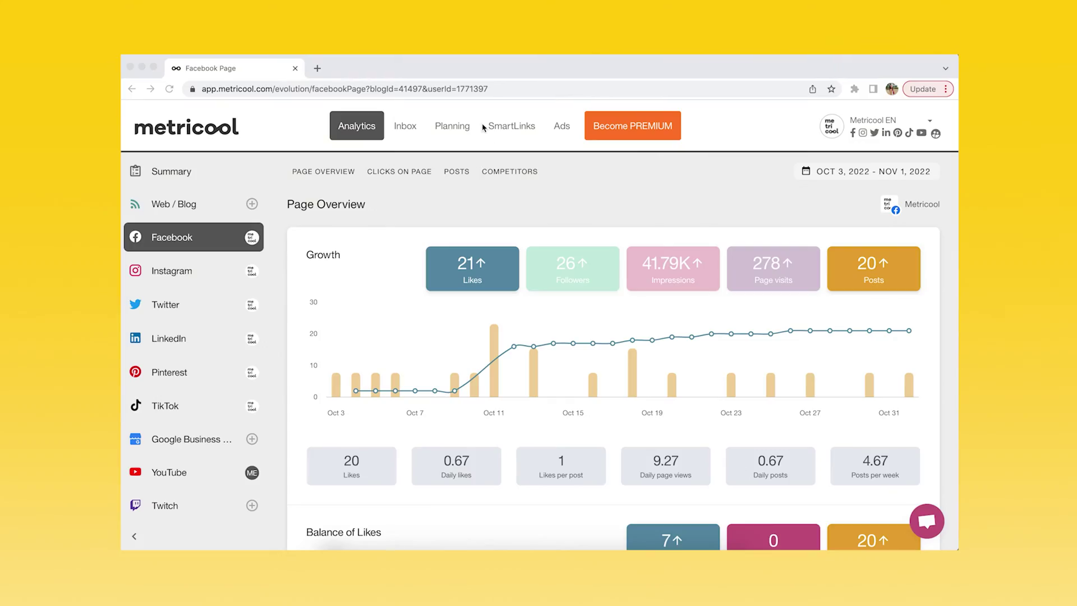
Create a new planner post with Instagram as the only network and type Post
{"action": "left_click", "coordinate": [463, 126]}
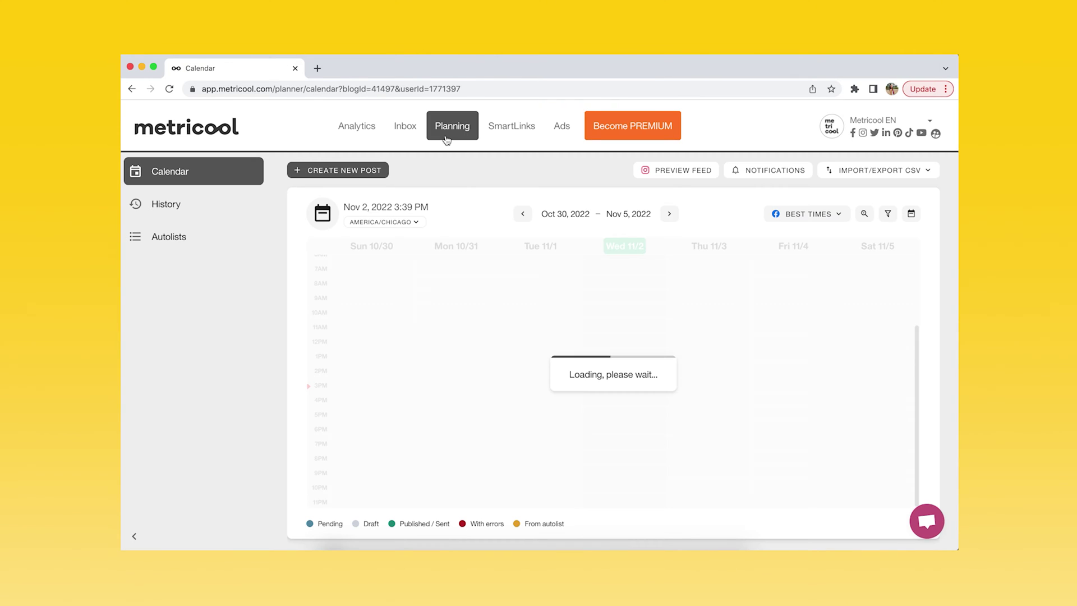
{"action": "left_click", "coordinate": [351, 171]}
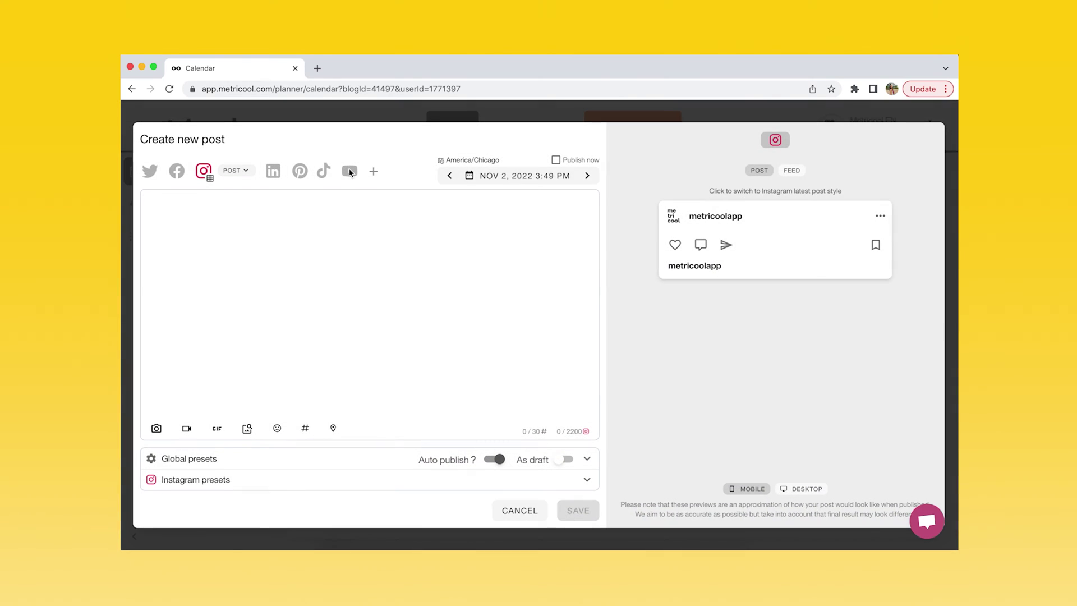
{"action": "left_click", "coordinate": [151, 172]}
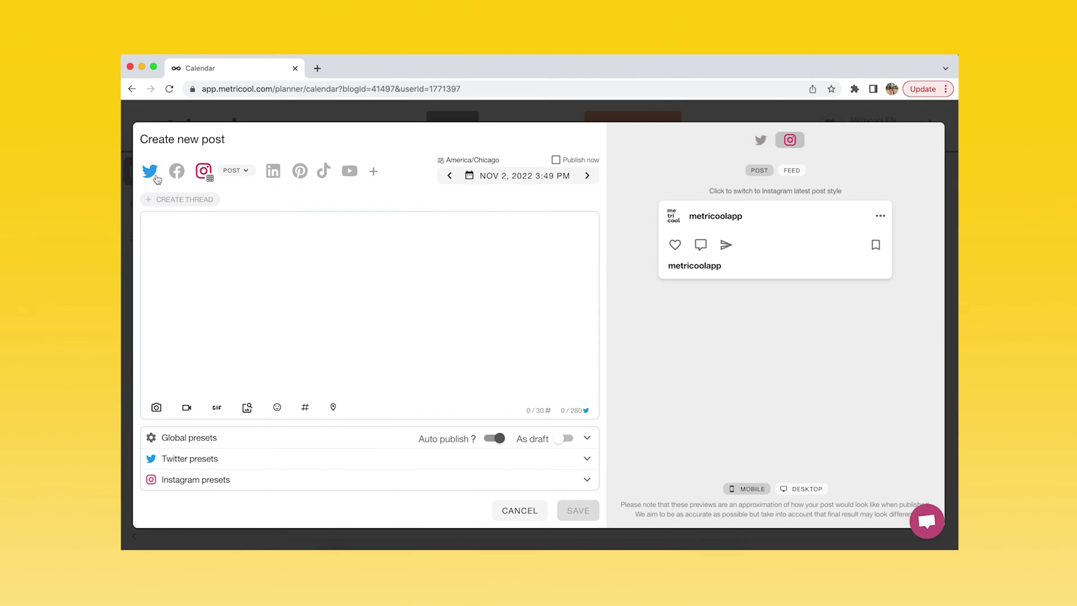
{"action": "left_click", "coordinate": [178, 171]}
{"action": "left_click", "coordinate": [317, 171]}
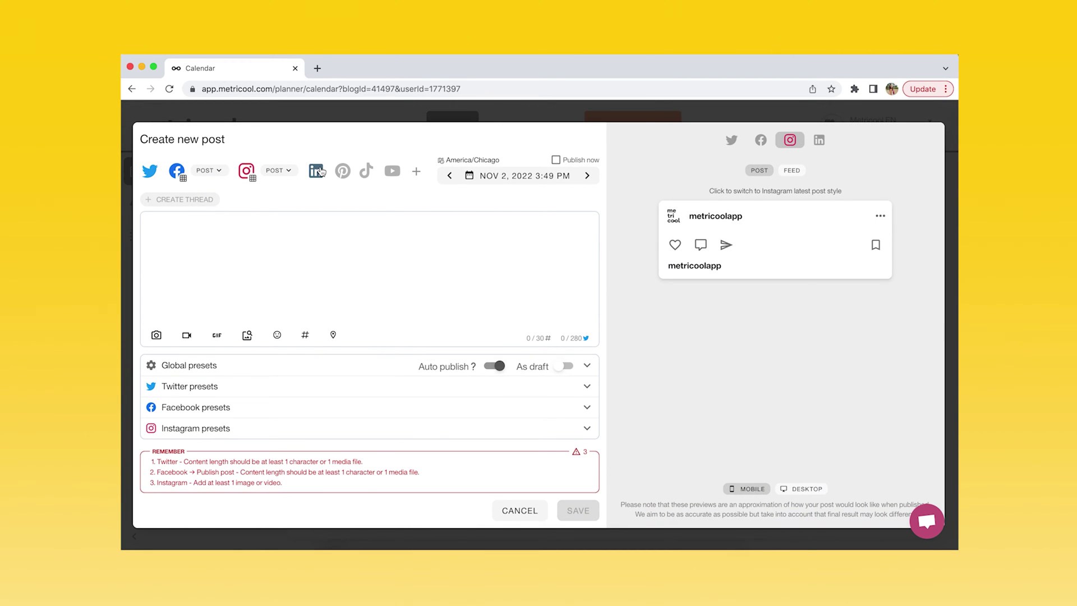
{"action": "left_click", "coordinate": [317, 172]}
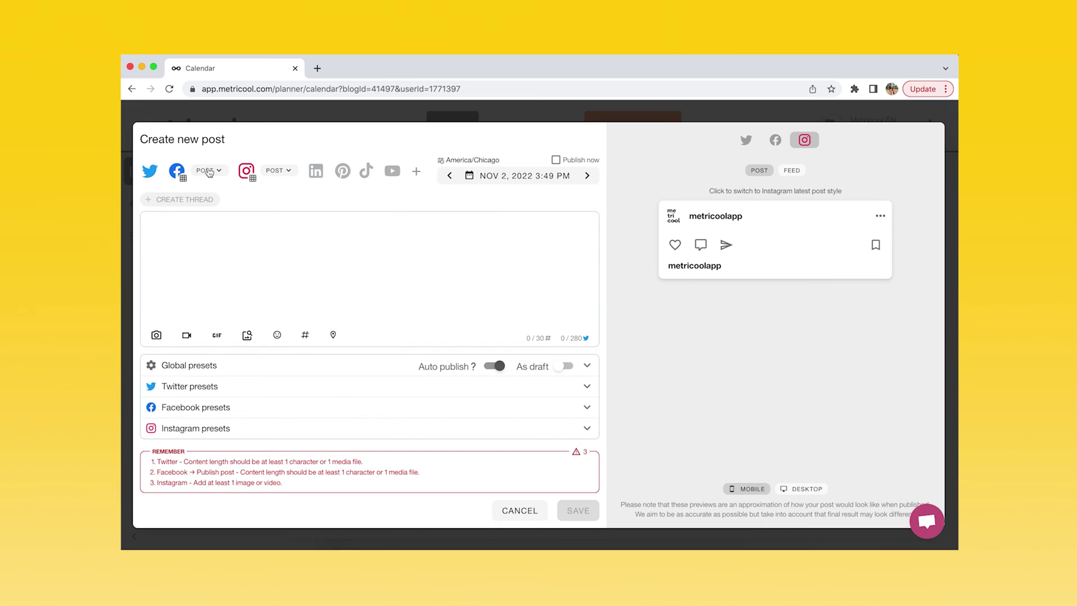
{"action": "left_click", "coordinate": [177, 171]}
{"action": "left_click", "coordinate": [150, 172]}
{"action": "left_click", "coordinate": [245, 172]}
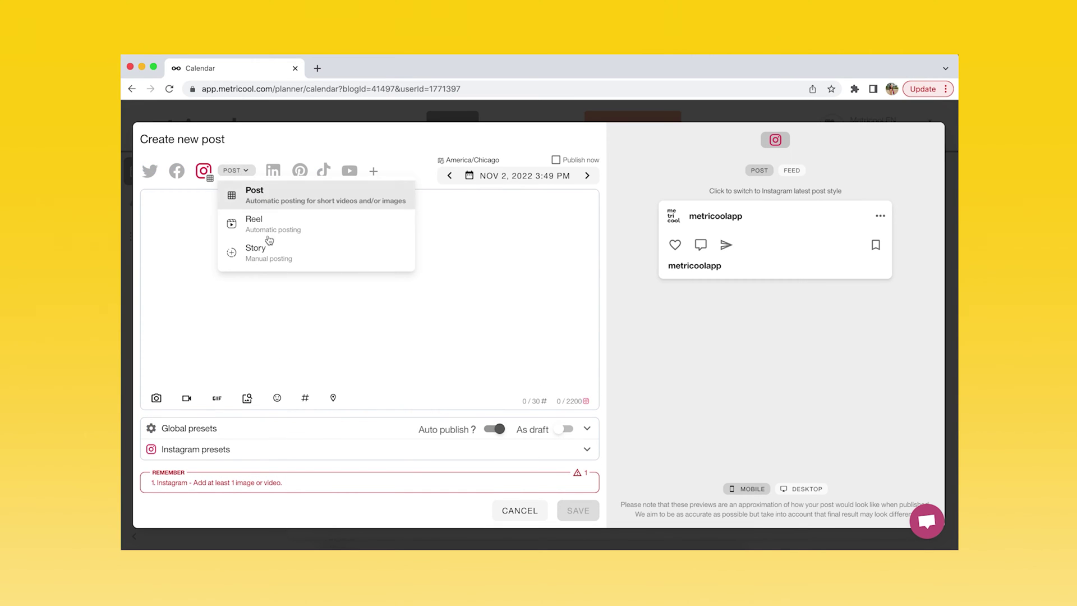
{"action": "left_click", "coordinate": [247, 195]}
Attach IMG_8535.jpg and write the caption 'We love using Metricool! #metricool'
{"action": "left_click", "coordinate": [156, 398]}
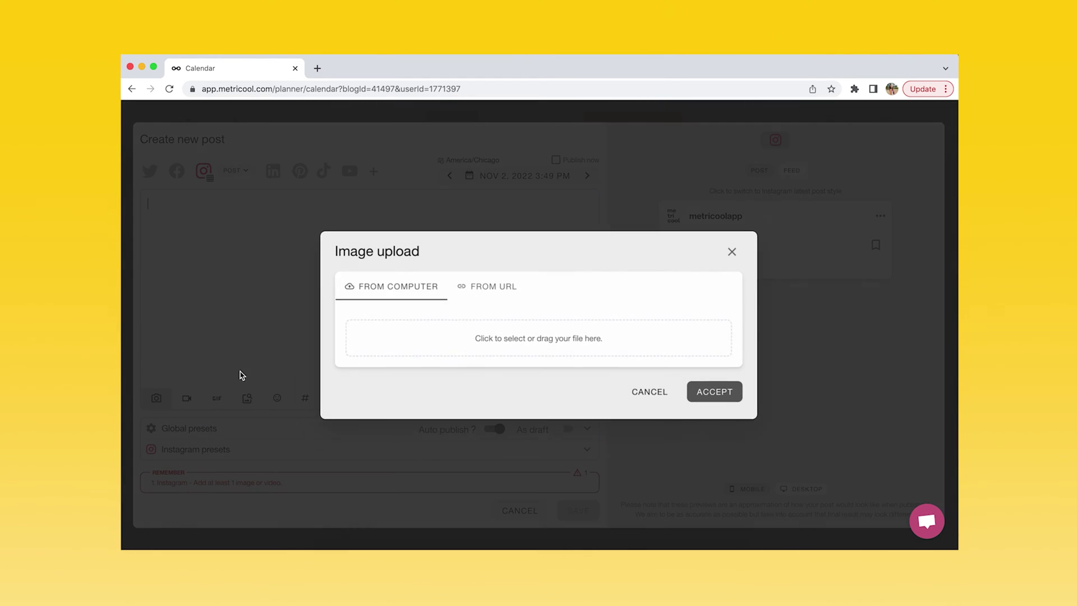
{"action": "left_click", "coordinate": [468, 338]}
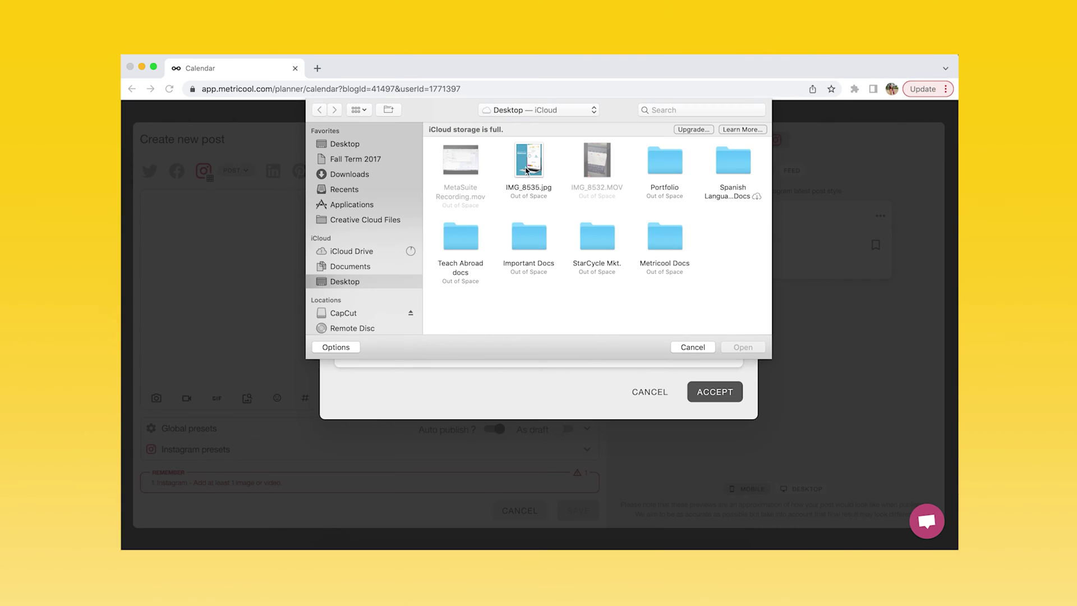
{"action": "left_click", "coordinate": [743, 348]}
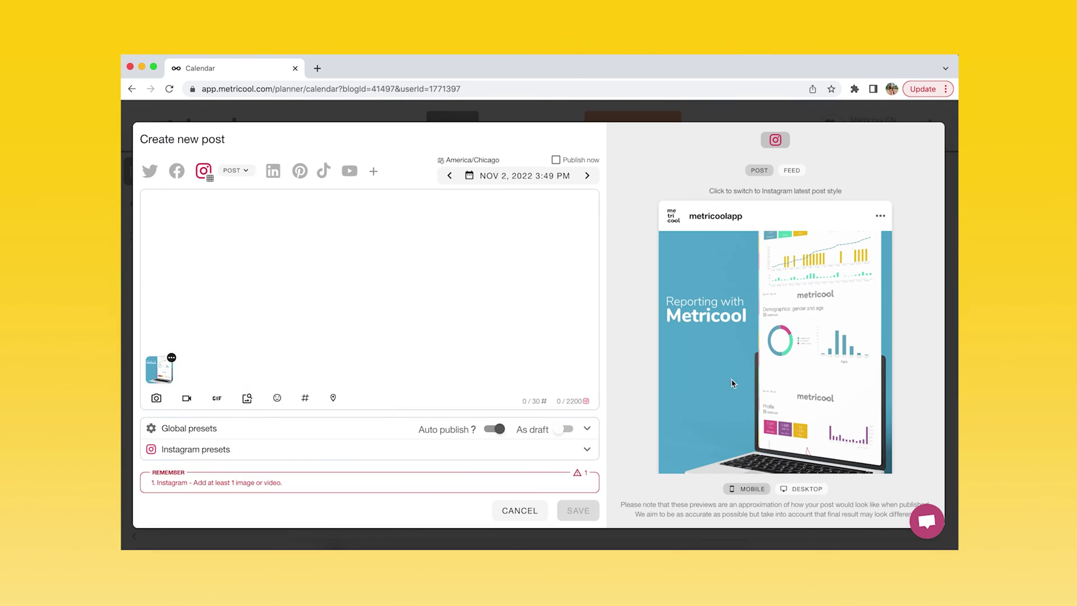
{"action": "left_click", "coordinate": [271, 246]}
{"action": "type", "text": "We love using"}
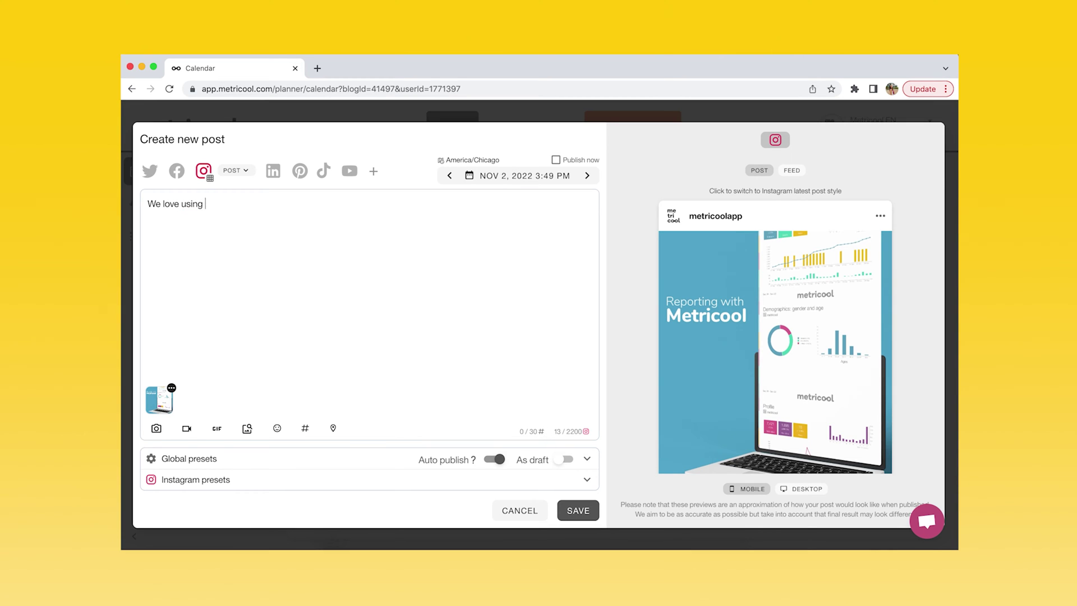
{"action": "type", "text": " Metricool! #metricool"}
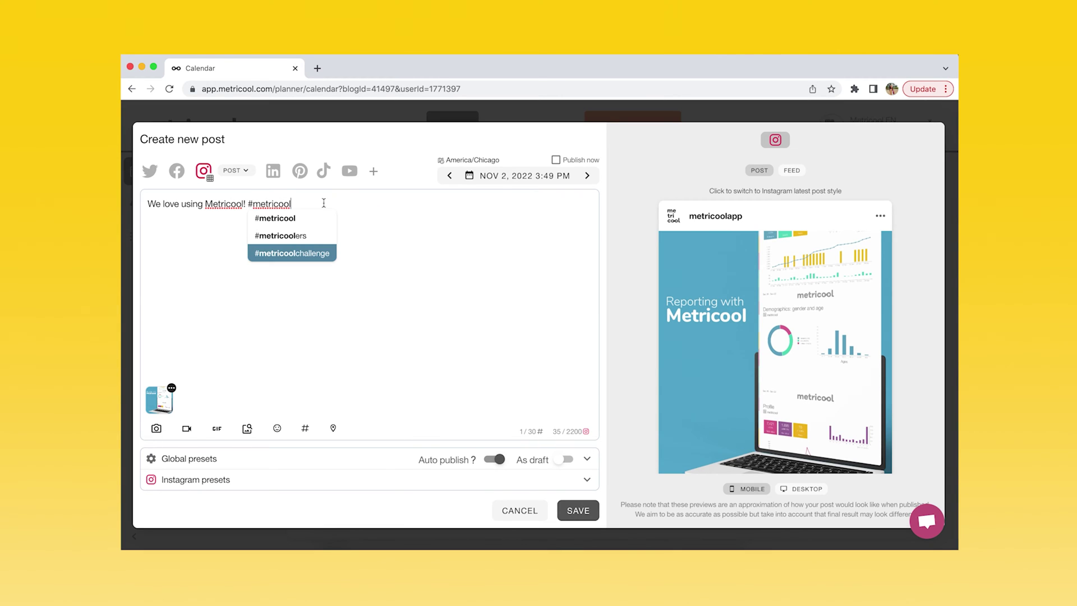
{"action": "left_click", "coordinate": [312, 203]}
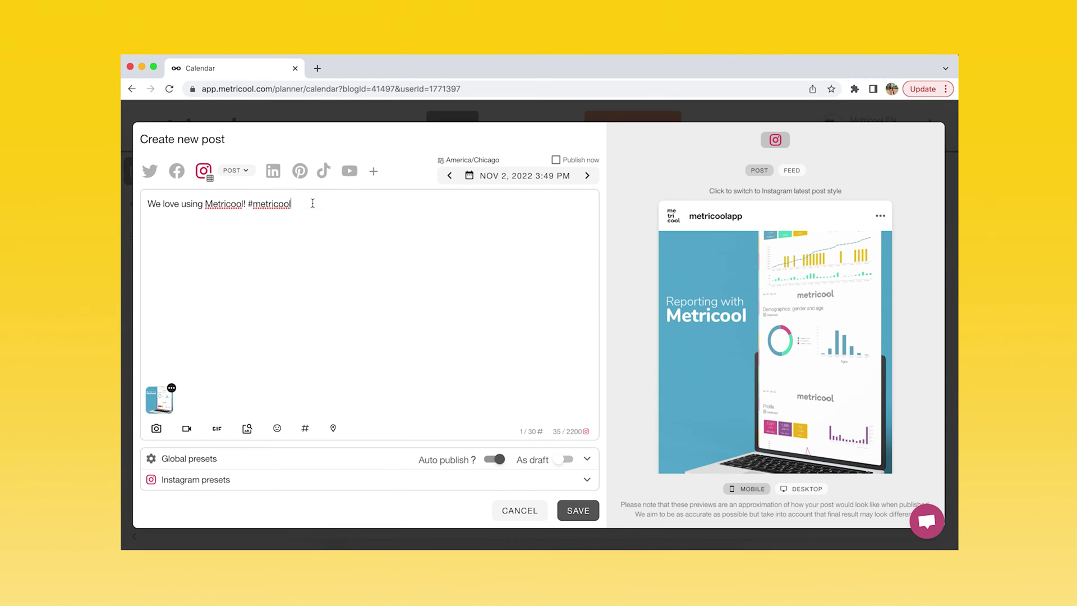
Toggle Auto publish off and back on, and As draft on and back off
{"action": "left_click", "coordinate": [499, 460]}
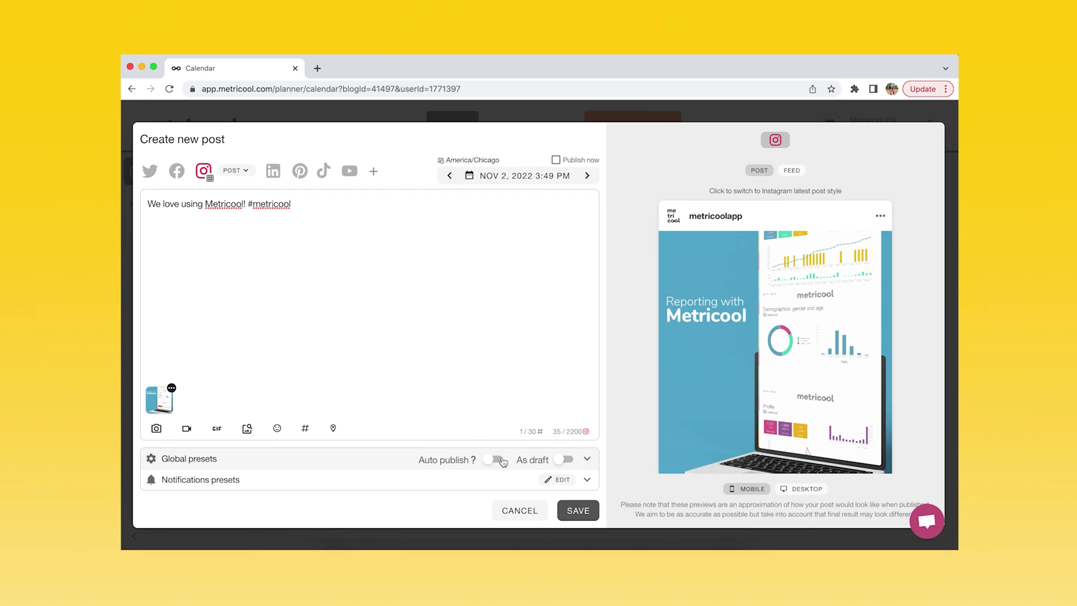
{"action": "left_click", "coordinate": [505, 483]}
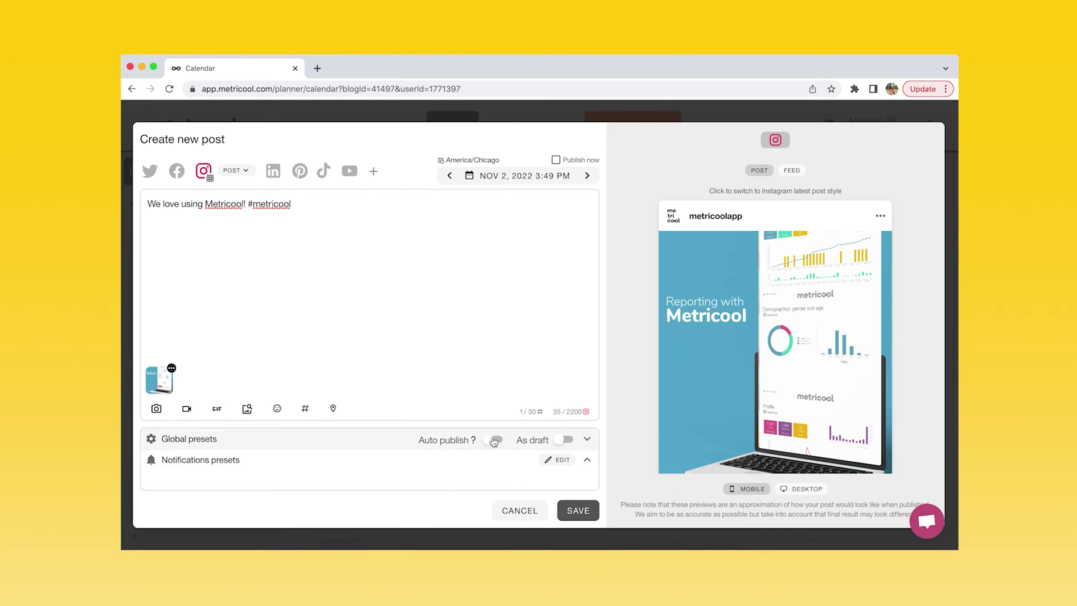
{"action": "left_click", "coordinate": [494, 440]}
{"action": "left_click", "coordinate": [564, 460]}
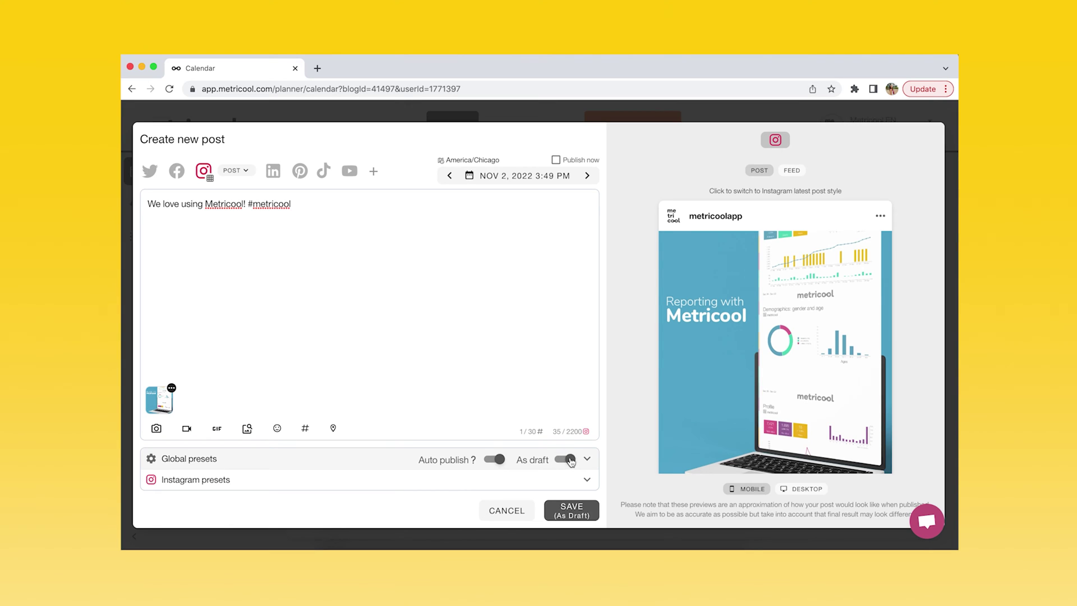
{"action": "left_click", "coordinate": [568, 459]}
Schedule the post for November 4 instead of Publish now and preview the Instagram feed
{"action": "left_click", "coordinate": [556, 176]}
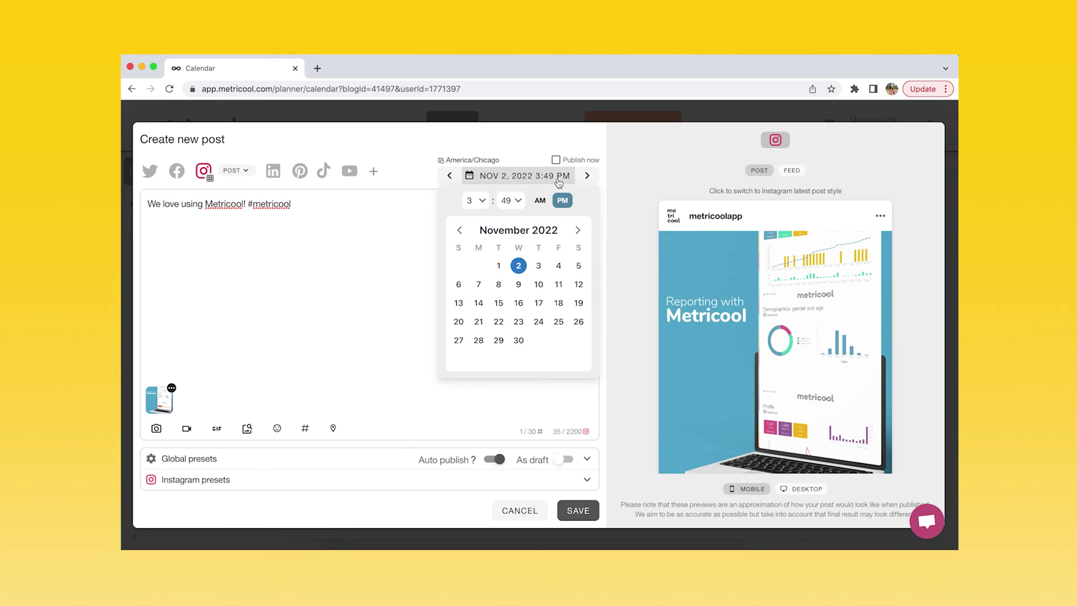
{"action": "left_click", "coordinate": [559, 267]}
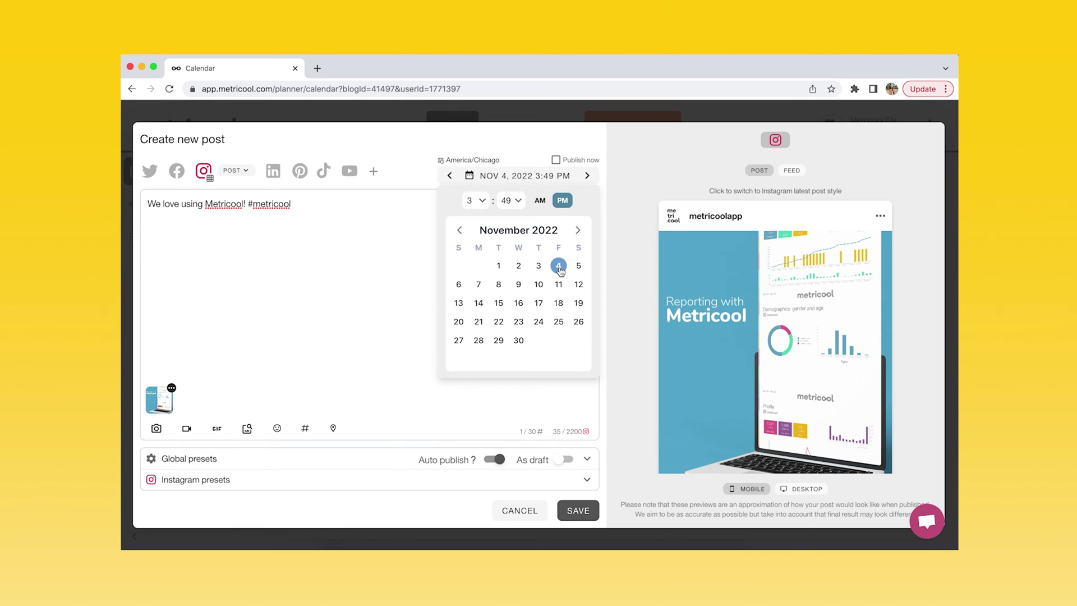
{"action": "left_click", "coordinate": [556, 160]}
{"action": "left_click", "coordinate": [557, 161]}
{"action": "left_click", "coordinate": [792, 171]}
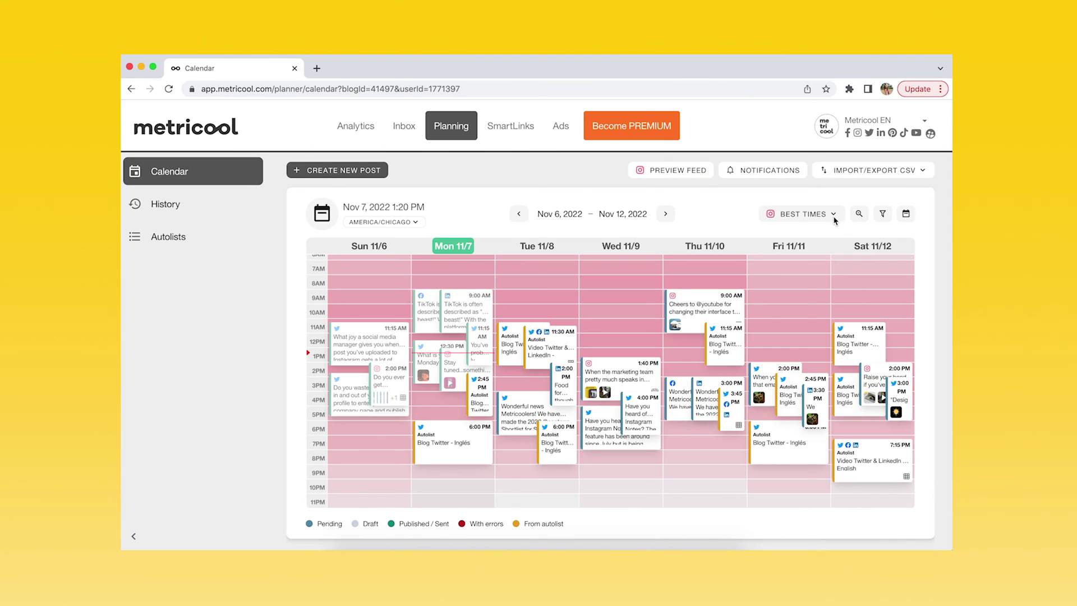
Try Facebook and Twitter best times, settle on Instagram, and show active-follower percentages
{"action": "left_click", "coordinate": [834, 217]}
{"action": "left_click", "coordinate": [684, 280]}
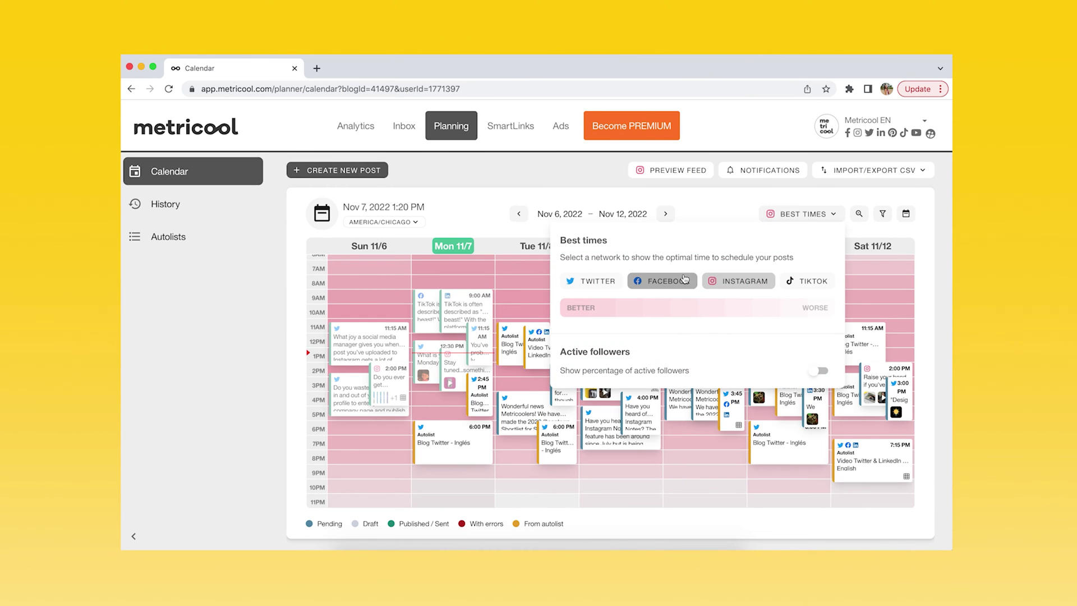
{"action": "left_click", "coordinate": [835, 217]}
{"action": "left_click", "coordinate": [596, 280]}
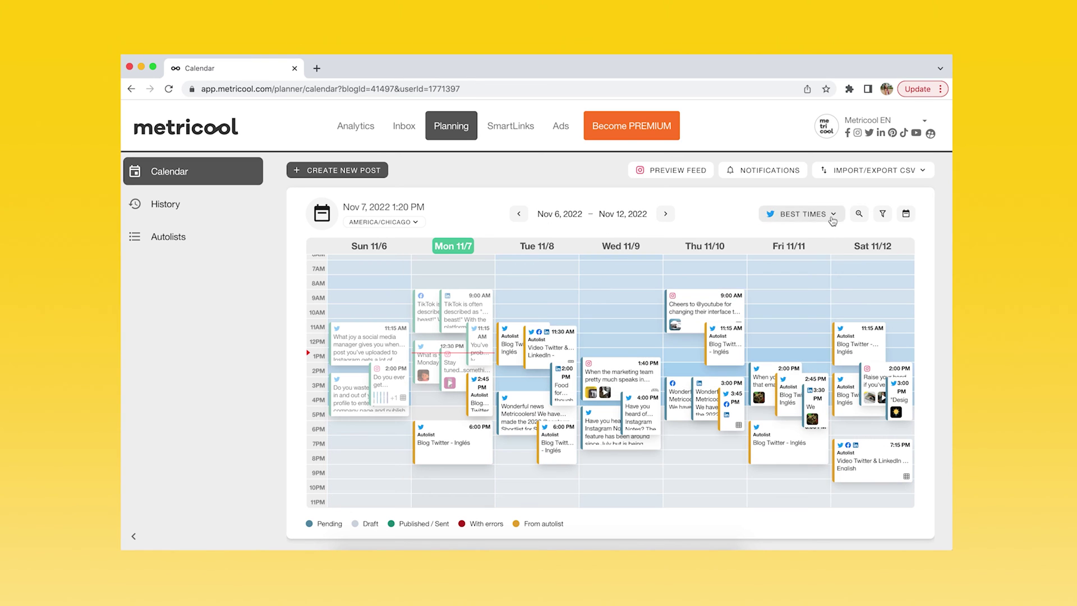
{"action": "left_click", "coordinate": [833, 220]}
{"action": "left_click", "coordinate": [739, 281]}
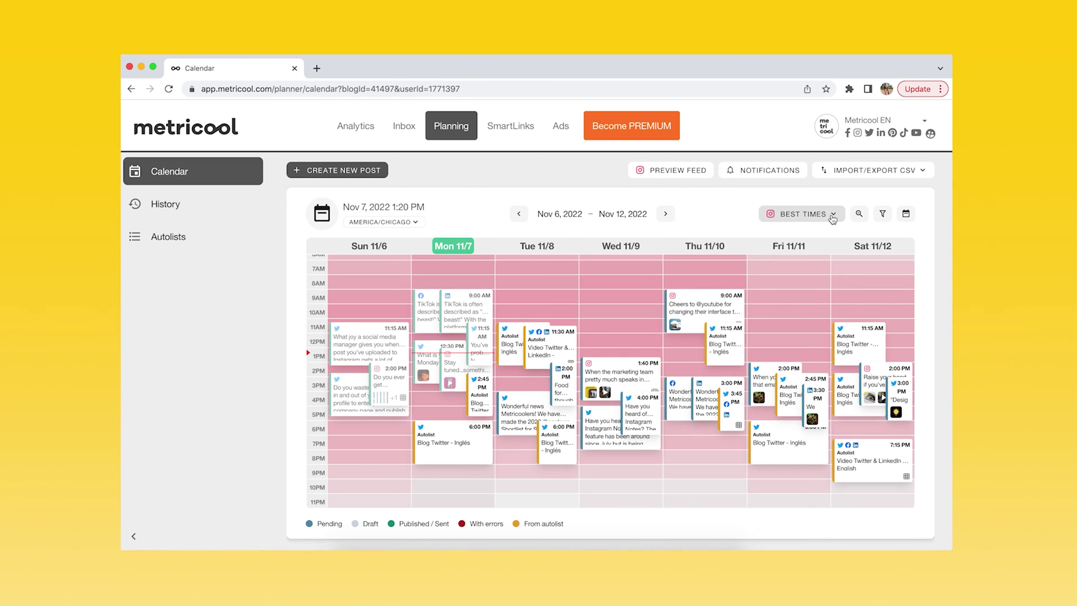
{"action": "left_click", "coordinate": [832, 219]}
{"action": "left_click", "coordinate": [817, 372]}
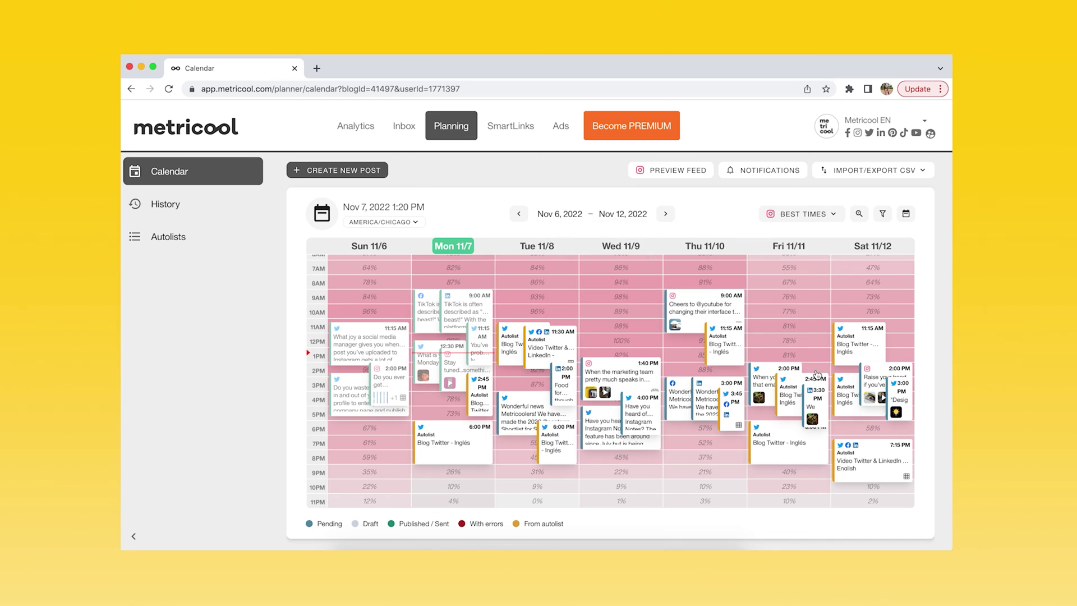